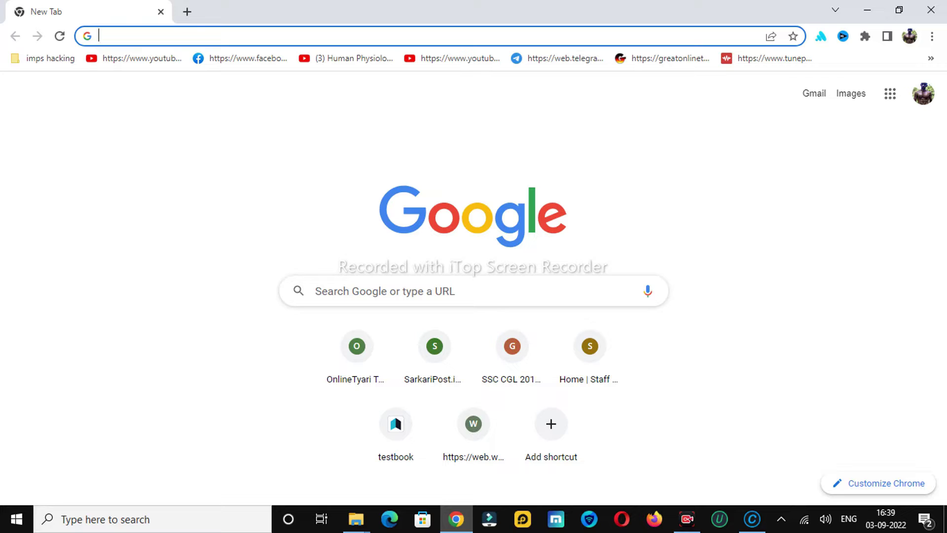
Step: Run a Google search for the 'advanced systemcare' suggestion
left_click(473, 291)
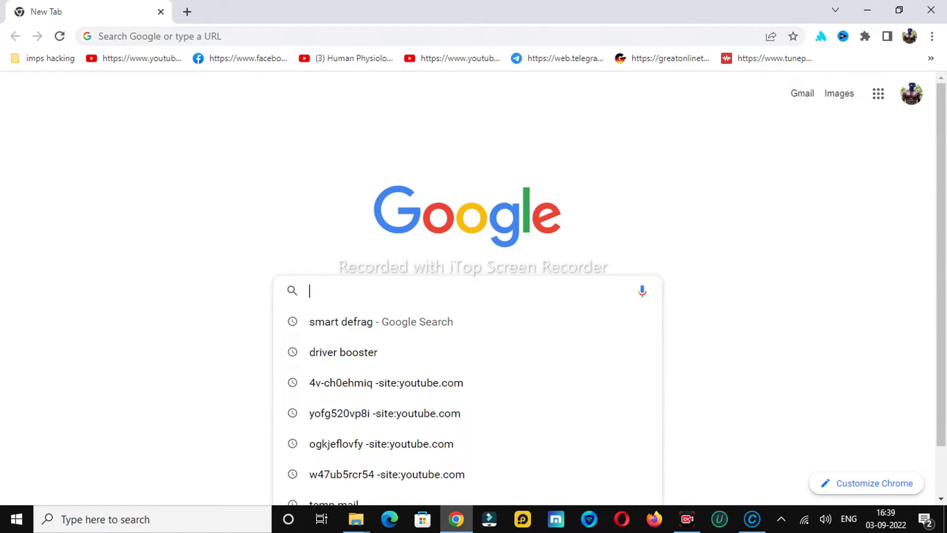
type("a")
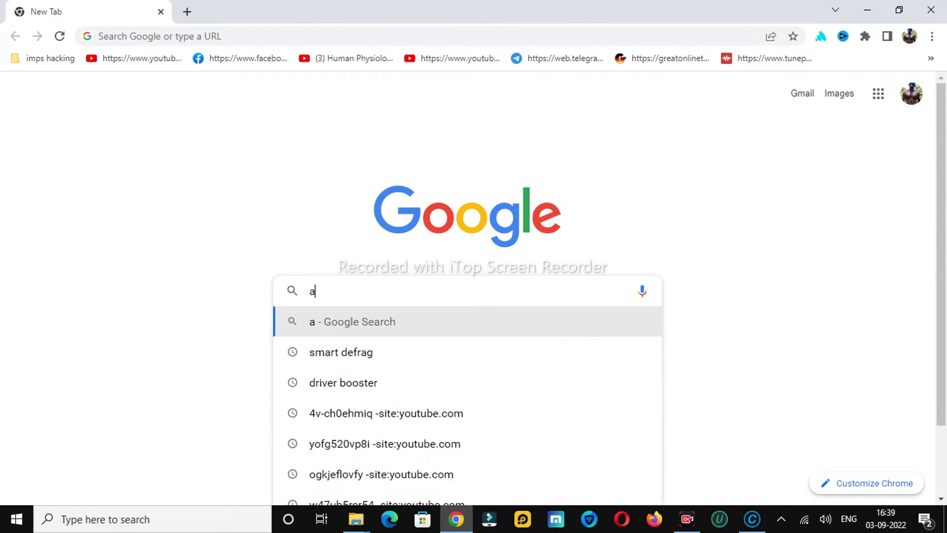
type("dvance sys")
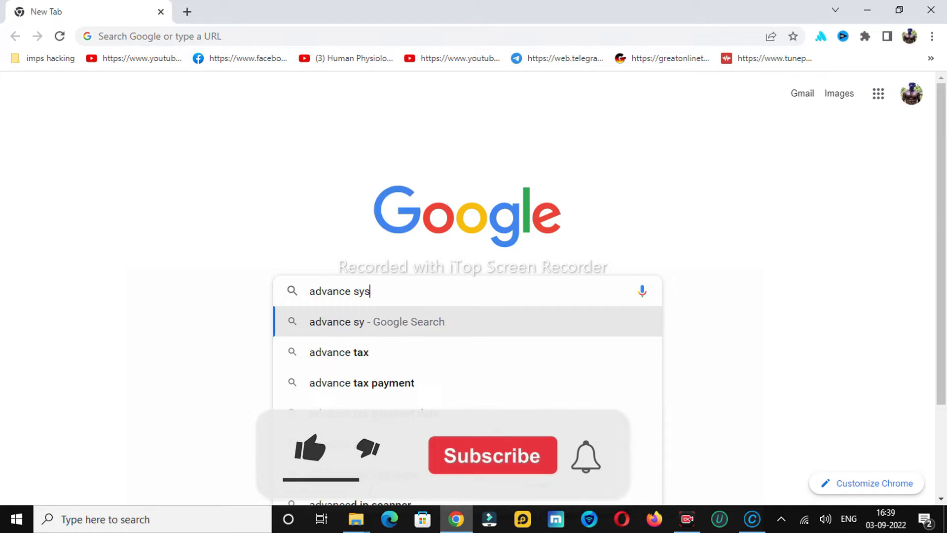
type("tem c")
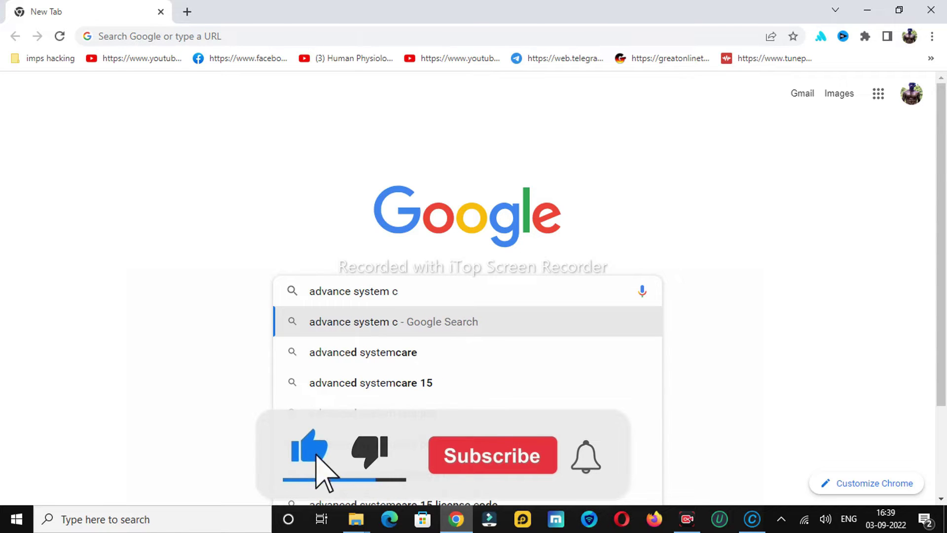
key("Down")
key("Return")
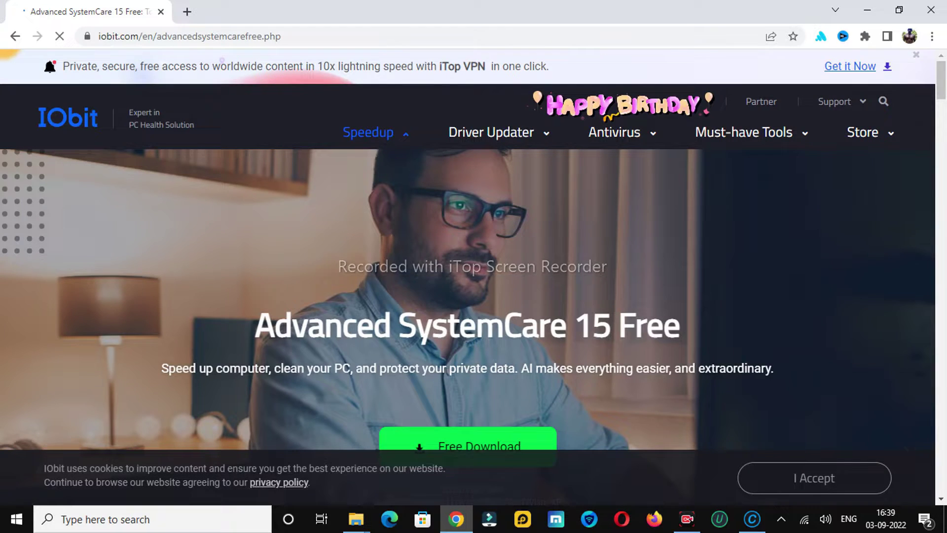
scroll(473, 296, "down", 1)
scroll(468, 334, "down", 1)
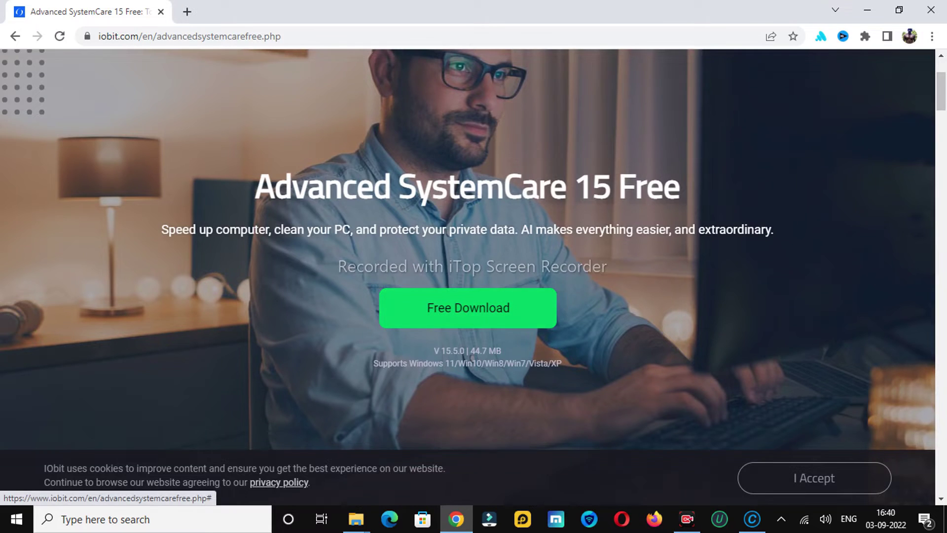
scroll(468, 308, "down", 3)
scroll(467, 307, "down", 5)
scroll(467, 307, "down", 3)
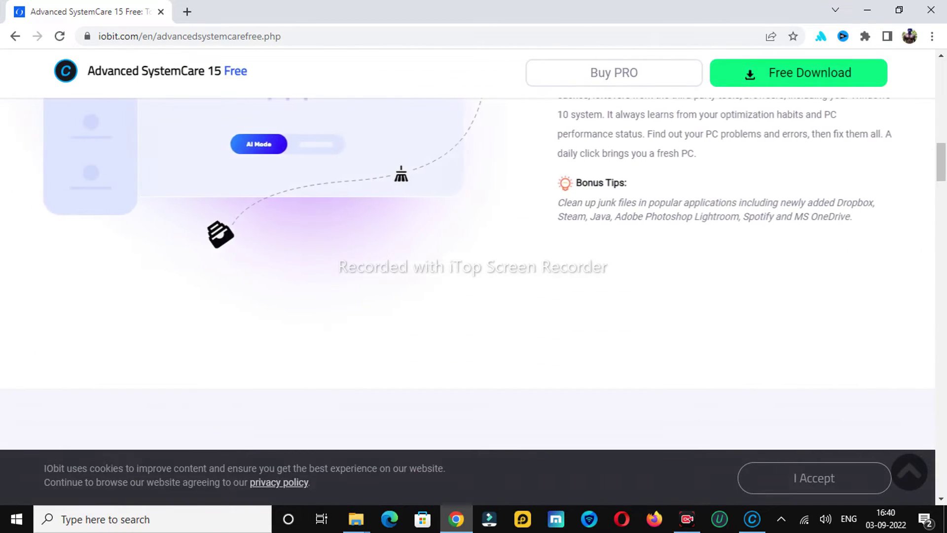
scroll(474, 296, "down", 1)
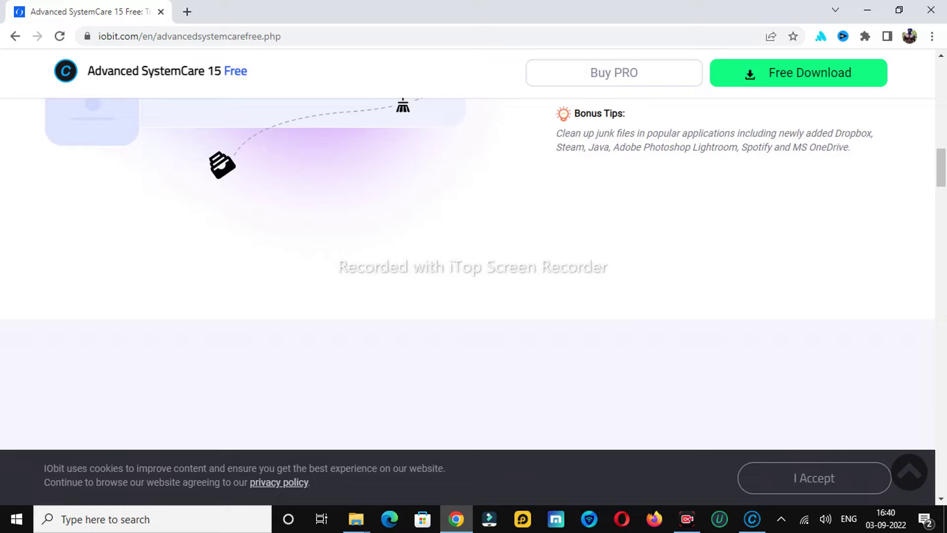
scroll(474, 296, "down", 5)
scroll(474, 296, "down", 3)
scroll(473, 296, "down", 2)
scroll(473, 296, "down", 3)
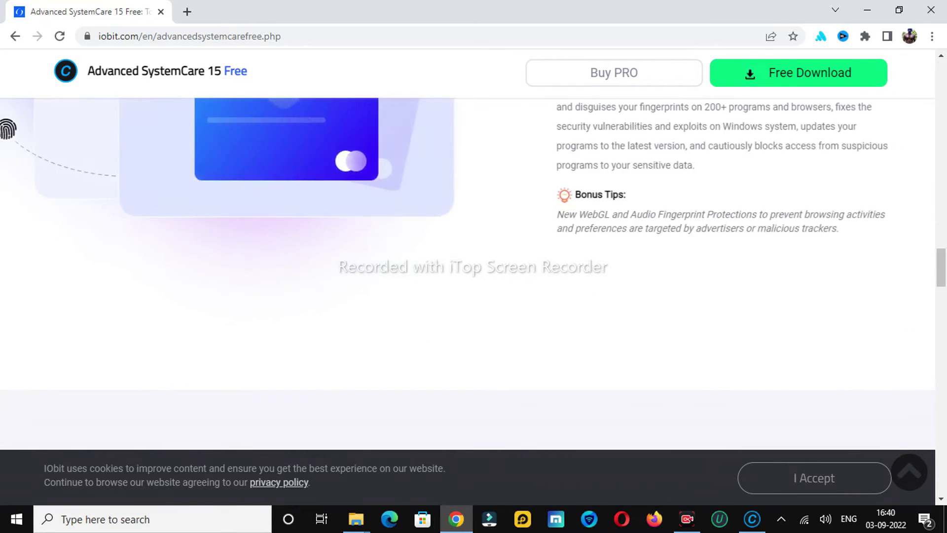
scroll(474, 297, "down", 3)
scroll(473, 296, "down", 2)
scroll(474, 296, "down", 4)
scroll(473, 296, "down", 1)
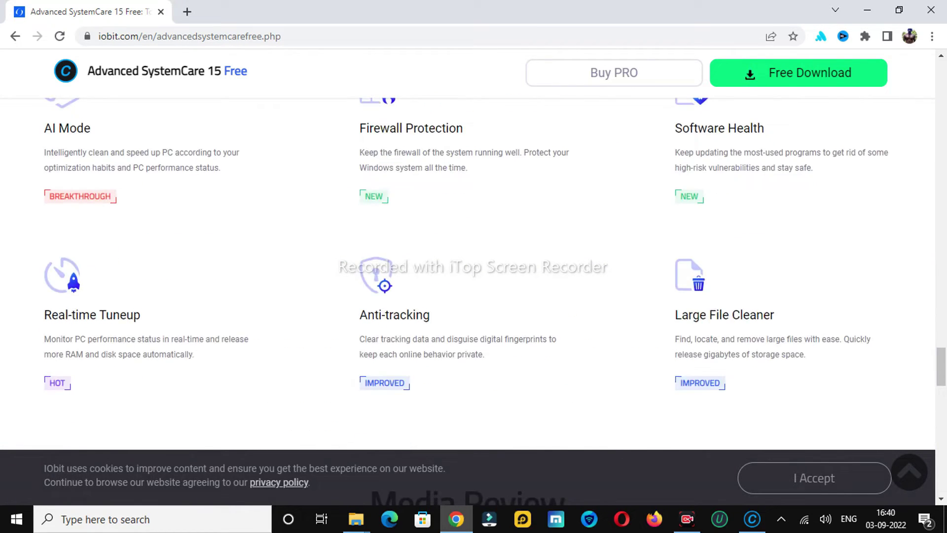
scroll(473, 296, "down", 4)
scroll(474, 296, "down", 5)
scroll(473, 296, "down", 3)
scroll(474, 296, "down", 1)
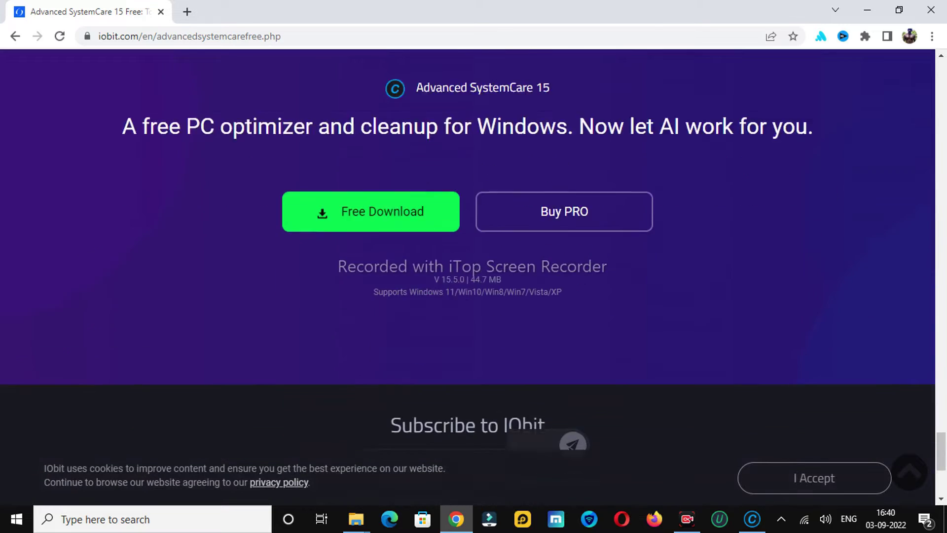
scroll(473, 296, "down", 1)
left_click_drag(940, 453, 940, 268)
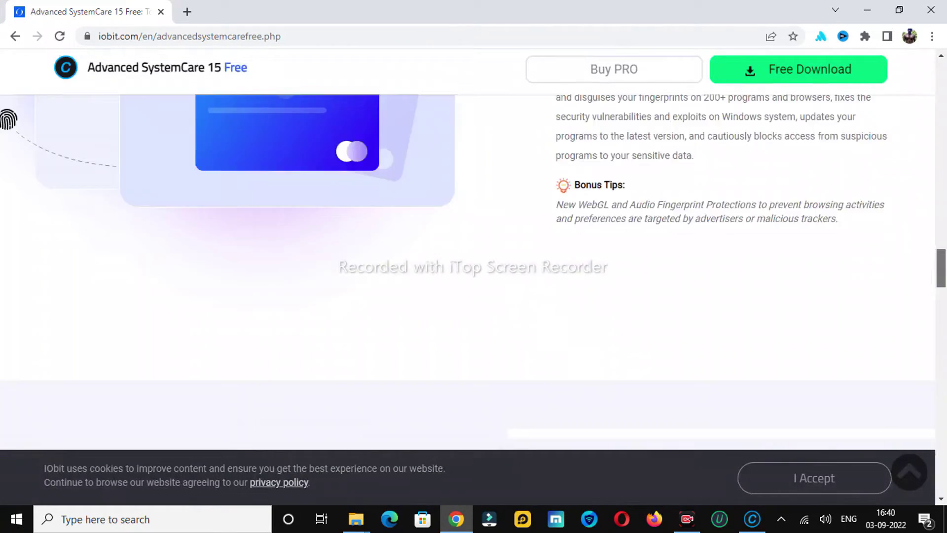
scroll(473, 278, "up", 5)
scroll(473, 278, "up", 5)
scroll(474, 277, "up", 5)
scroll(473, 277, "up", 3)
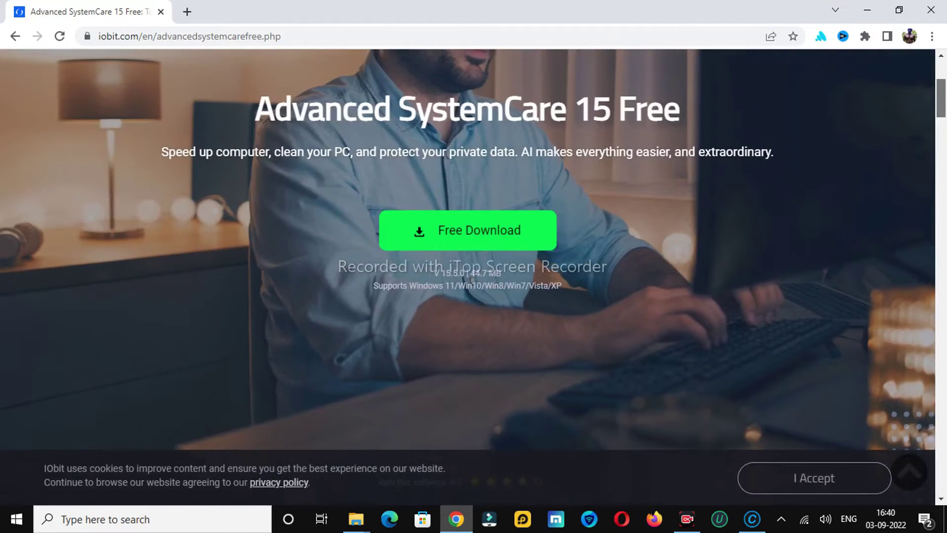
scroll(474, 277, "down", 5)
scroll(473, 278, "down", 5)
scroll(474, 278, "down", 3)
scroll(473, 277, "down", 3)
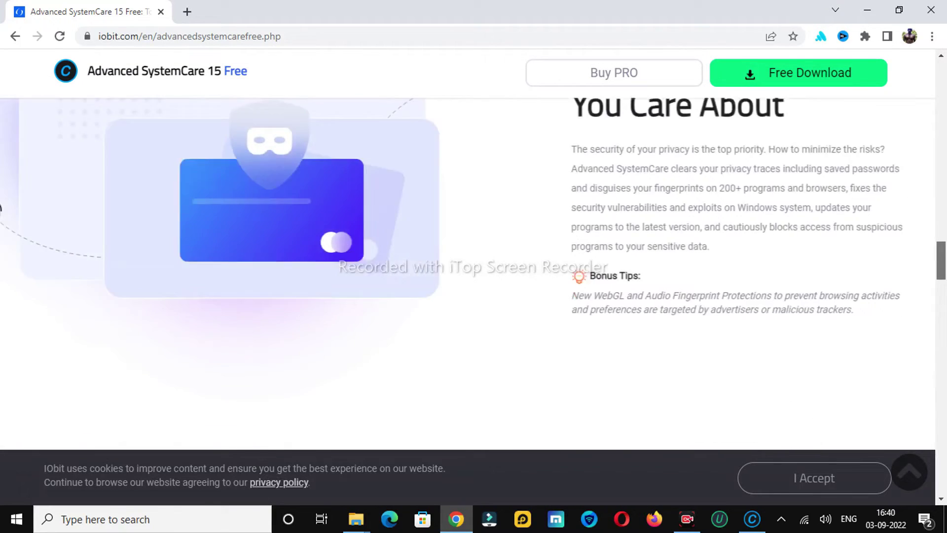
scroll(473, 277, "down", 3)
scroll(473, 278, "down", 3)
scroll(474, 277, "down", 3)
scroll(474, 277, "down", 3)
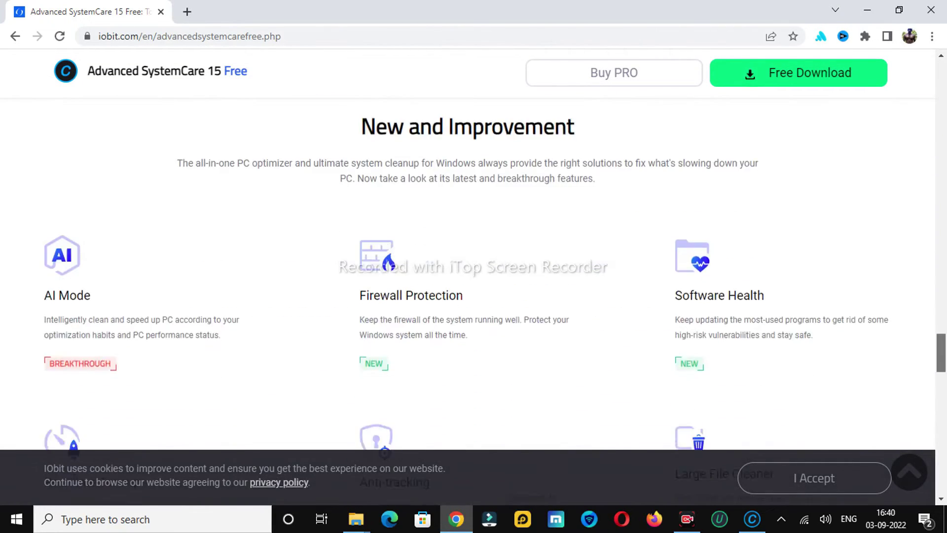
scroll(473, 277, "down", 3)
scroll(473, 277, "down", 4)
scroll(473, 277, "down", 3)
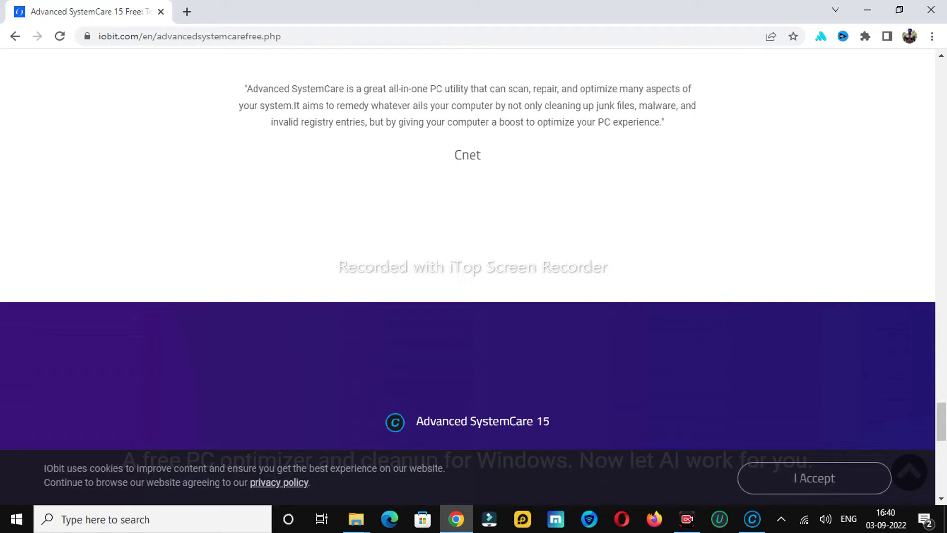
scroll(473, 278, "up", 3)
scroll(473, 277, "up", 3)
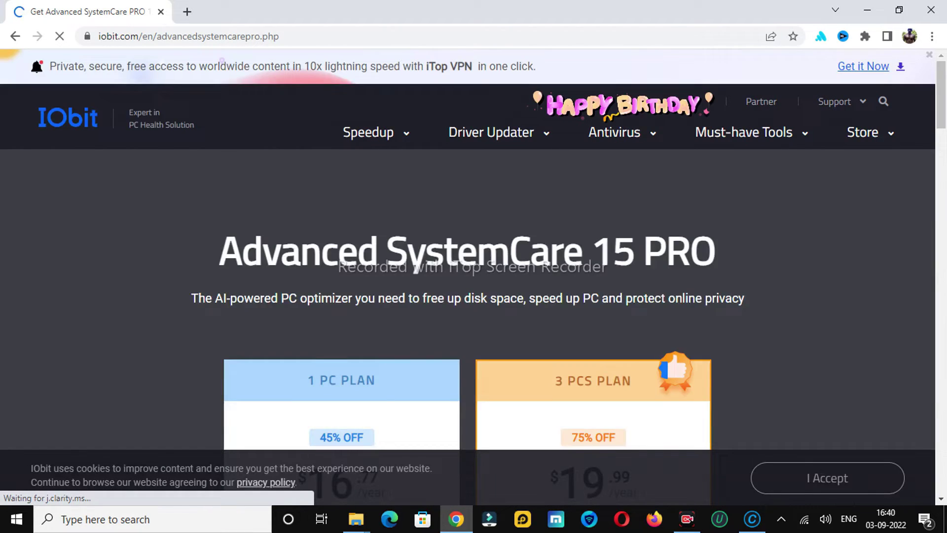
scroll(474, 277, "down", 1)
scroll(473, 277, "down", 3)
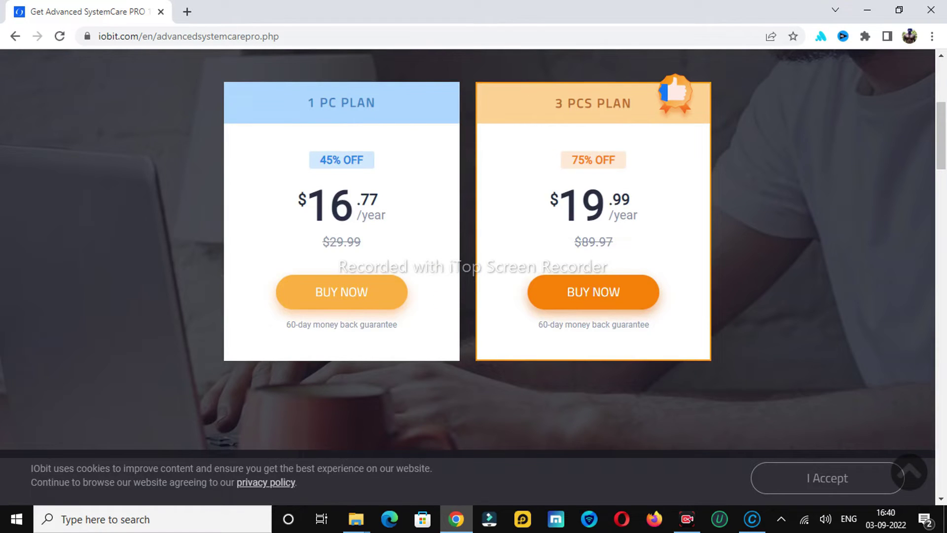
scroll(473, 277, "down", 4)
scroll(473, 277, "down", 3)
scroll(474, 278, "down", 3)
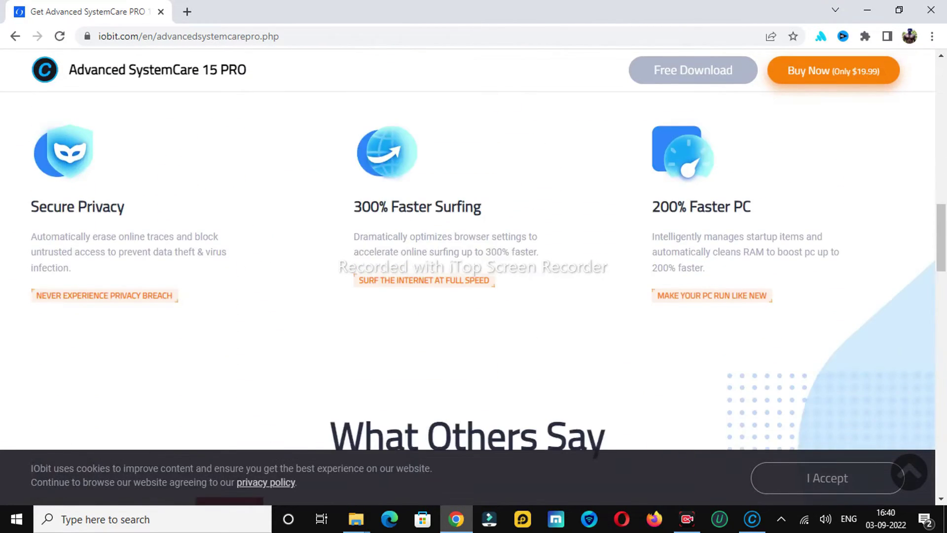
scroll(473, 277, "down", 4)
scroll(473, 277, "down", 4)
scroll(473, 277, "down", 4)
scroll(473, 277, "down", 2)
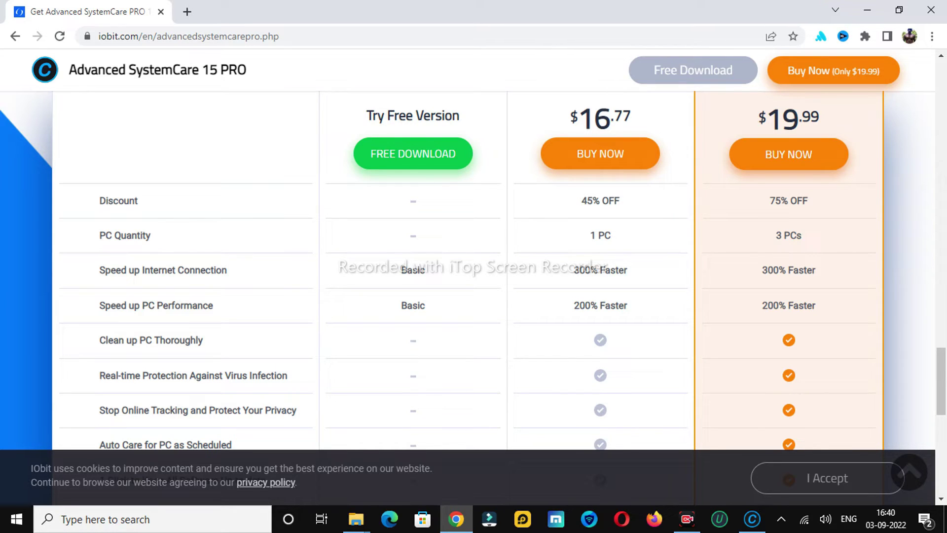
scroll(474, 266, "down", 2)
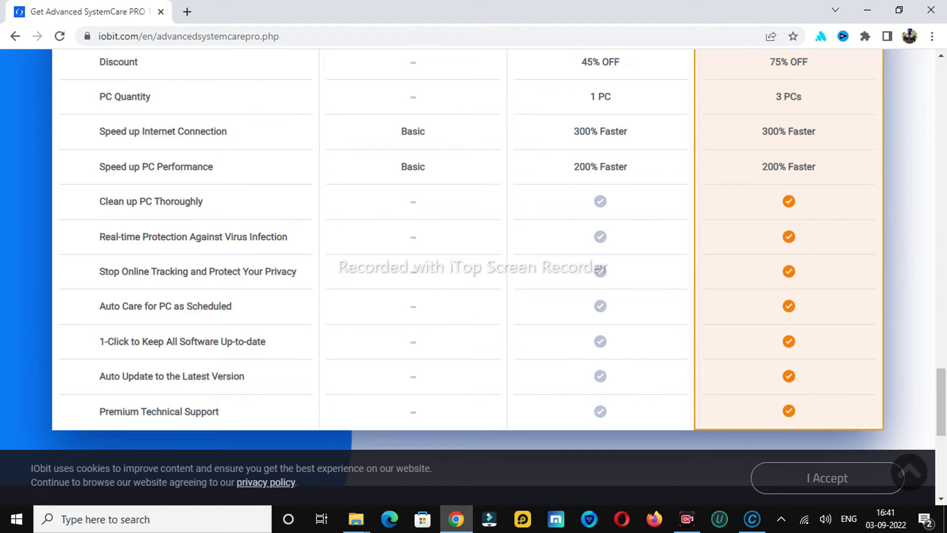
scroll(473, 274, "up", 3)
scroll(474, 274, "up", 3)
scroll(474, 274, "up", 3)
scroll(473, 274, "up", 3)
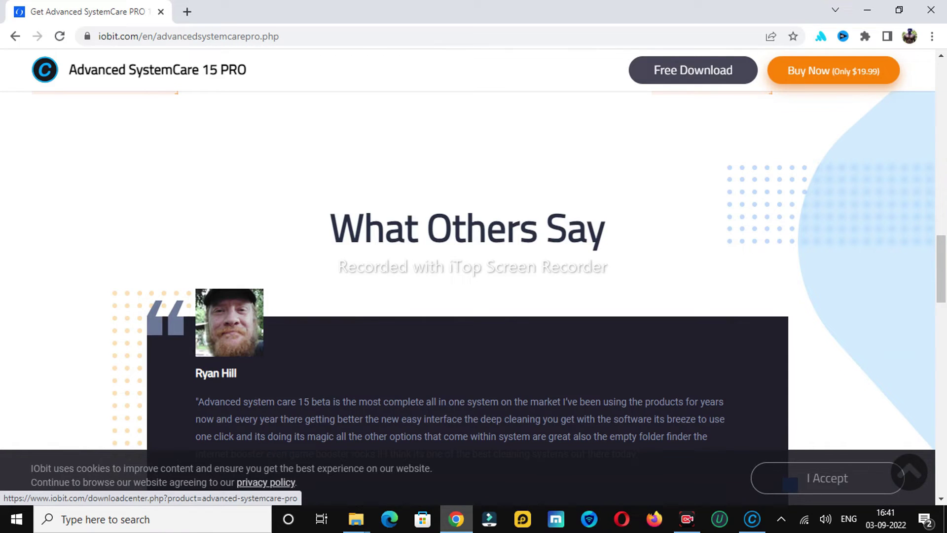
scroll(692, 70, "up", 1)
scroll(693, 70, "up", 1)
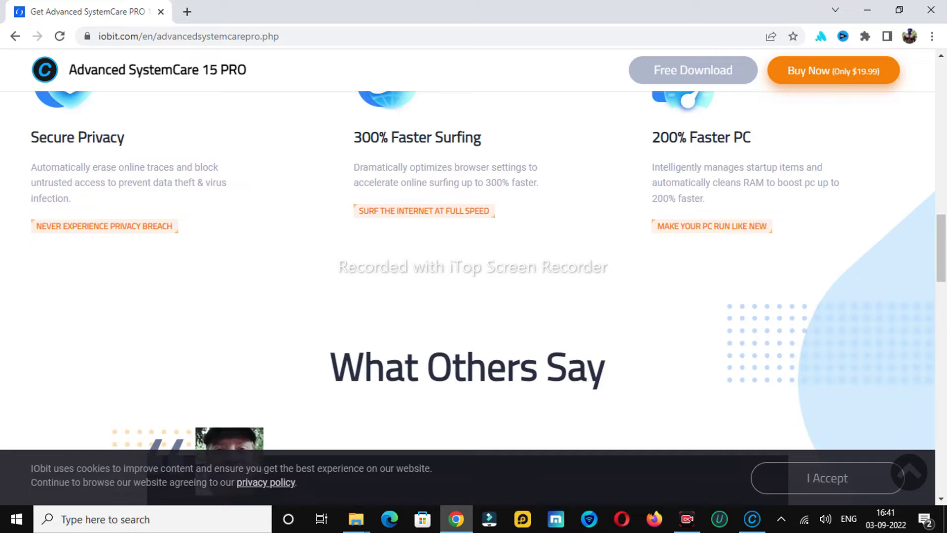
Step: Minimize Chrome to reveal the desktop
left_click(867, 11)
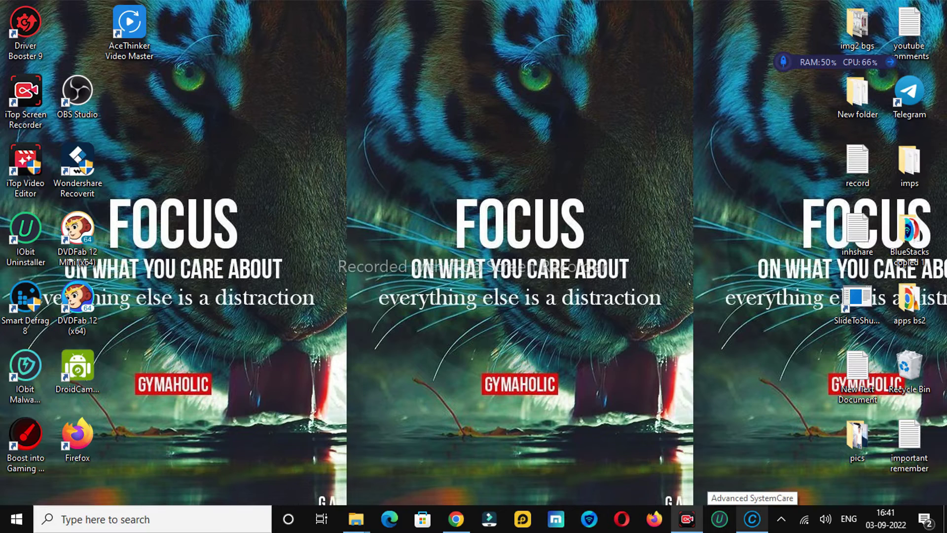
Step: Bring up Advanced SystemCare and turn on Turbo Boost under Speed Up
left_click(752, 519)
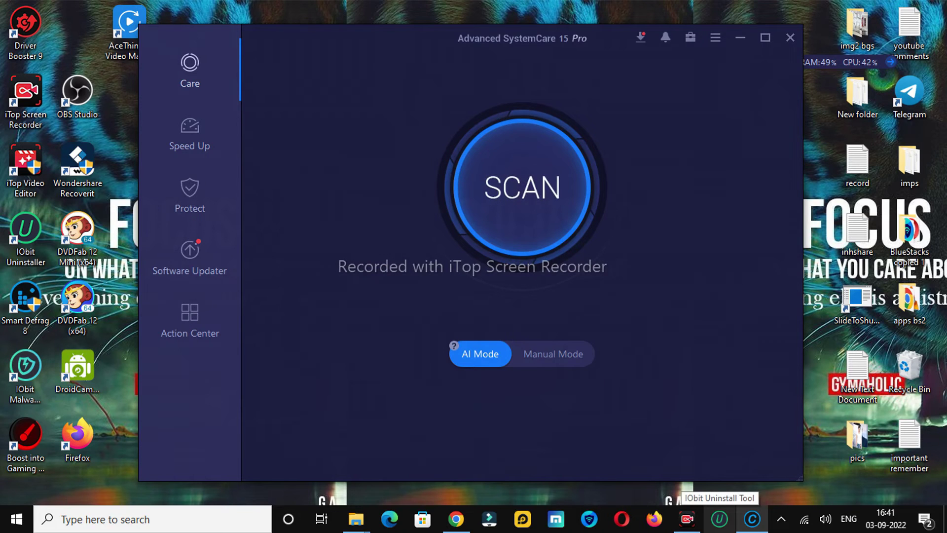
left_click(190, 135)
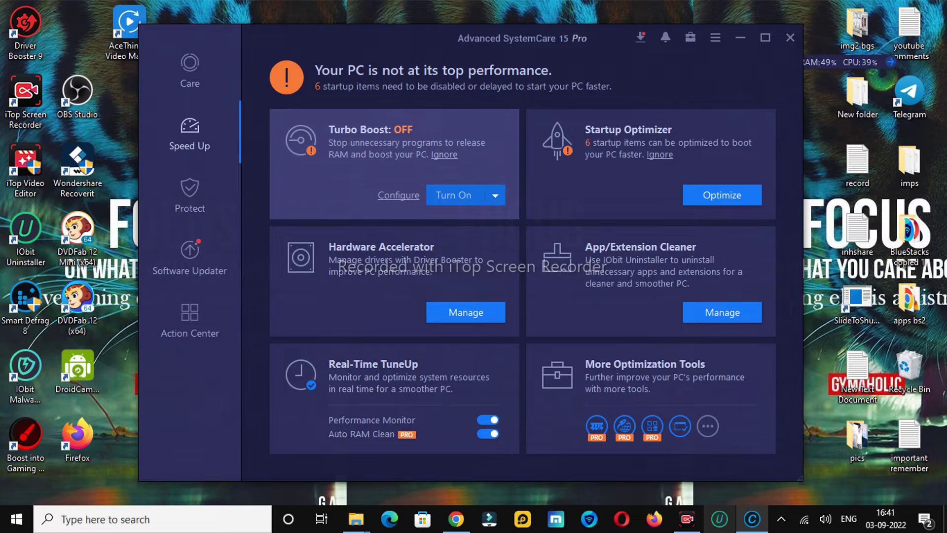
left_click(453, 194)
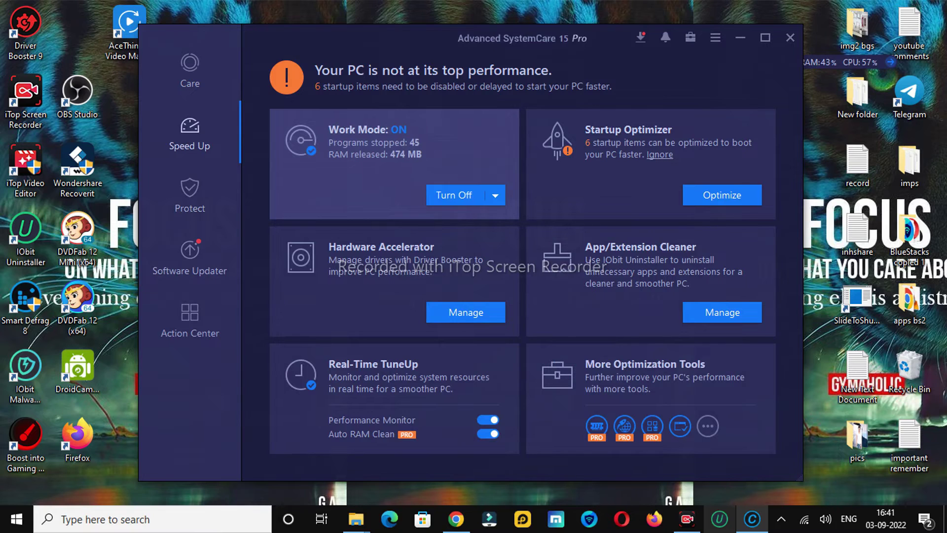
Step: View the Protect, Software Updater and Action Center pages, then return to Care
left_click(190, 193)
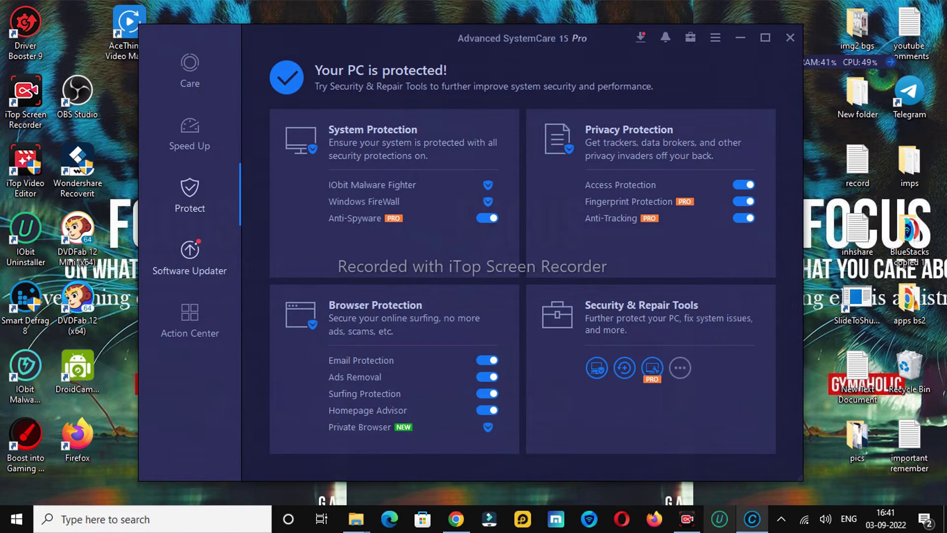
left_click(189, 255)
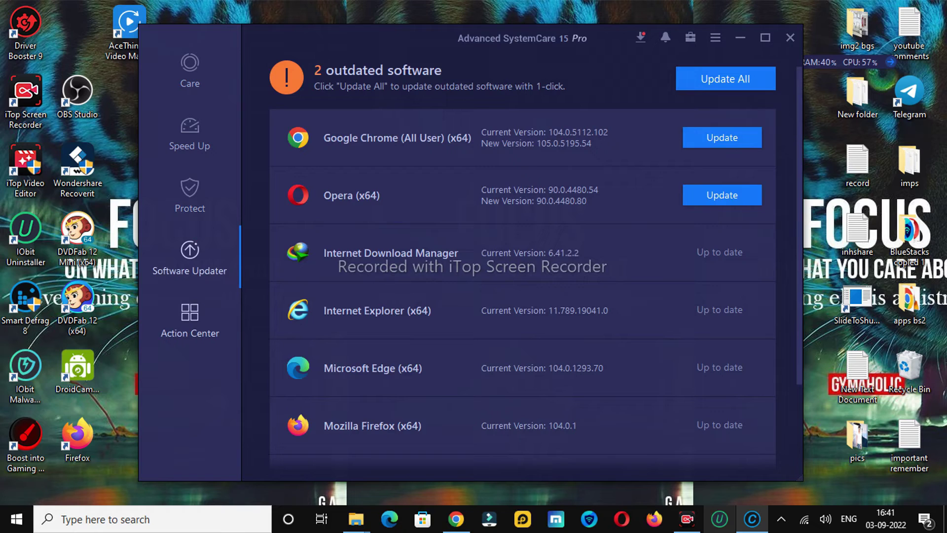
left_click(189, 322)
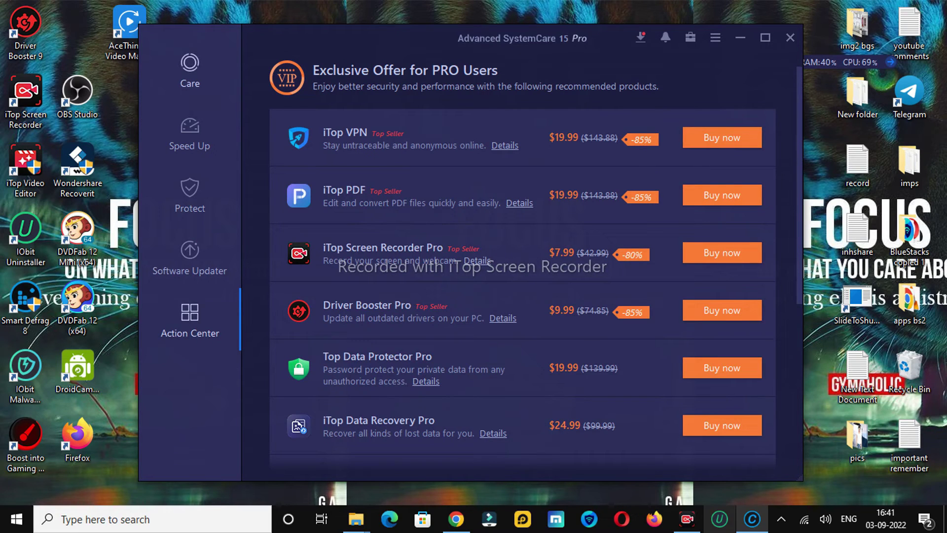
left_click(190, 71)
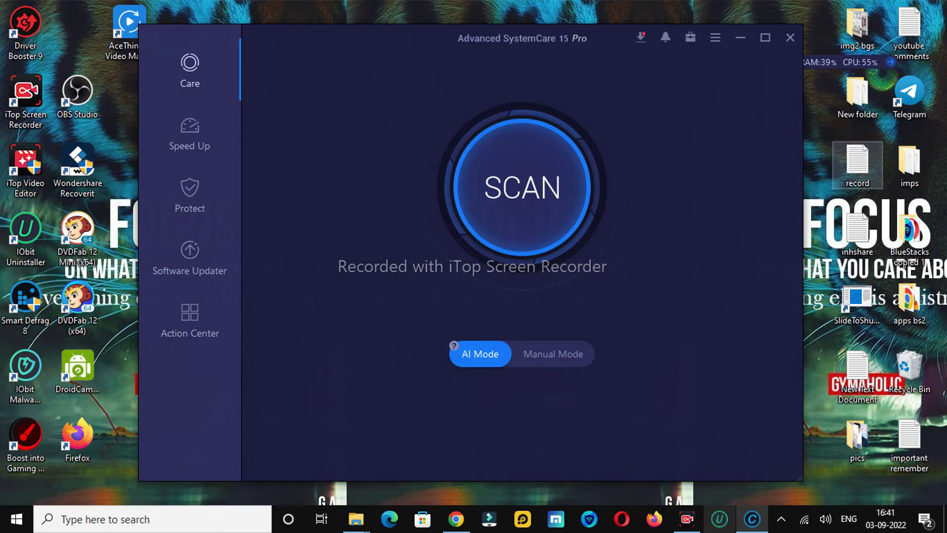
Step: Select the license key line in record.txt, then minimize Notepad
left_click(857, 164)
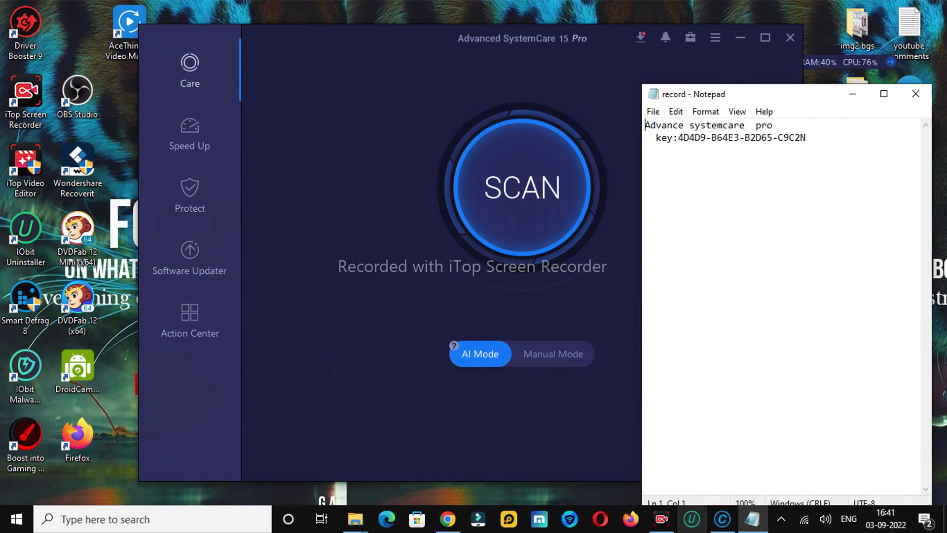
key("End")
key("shift+Down")
key("shift+End")
key("shift+Left")
key("shift+Left")
key("shift+Left")
left_click_drag(722, 139, 806, 138)
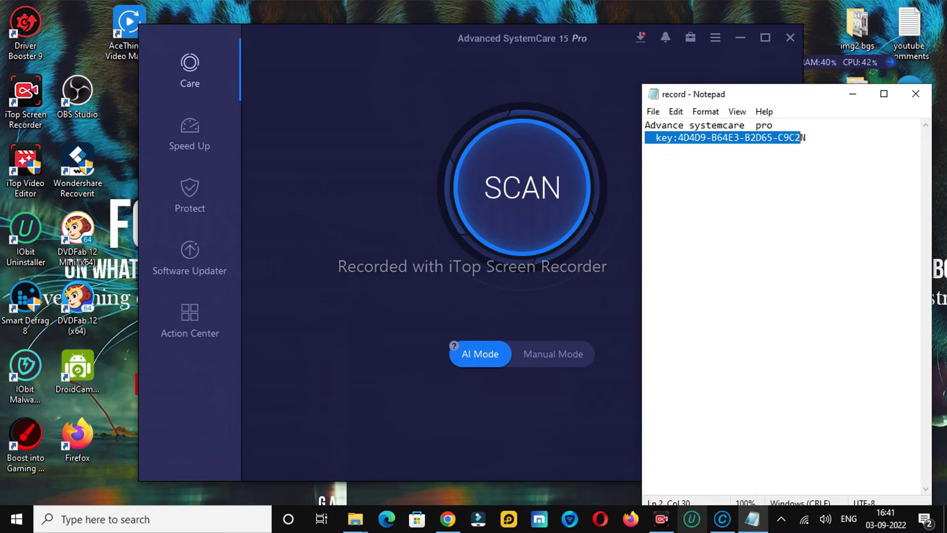
left_click(852, 94)
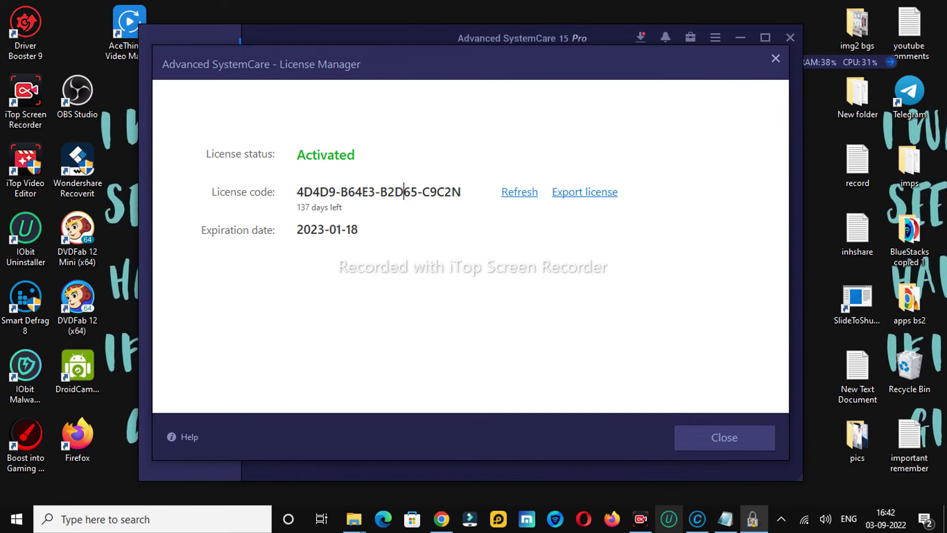
Step: Close the License Manager dialog
left_click(775, 58)
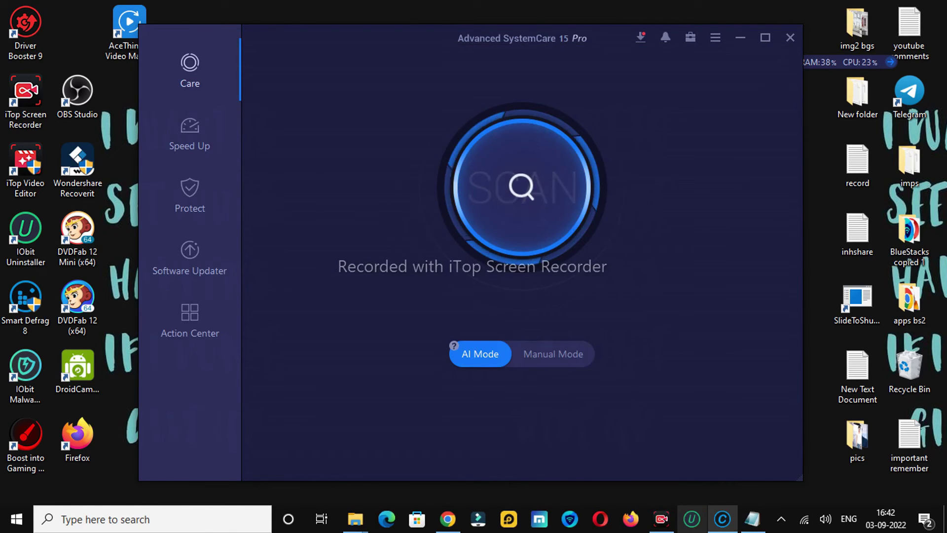